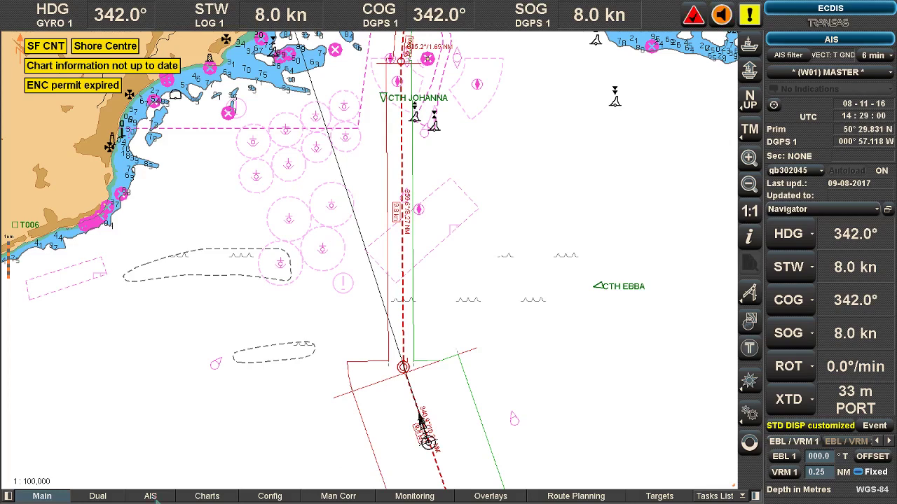
# - Review the AIS route information settings, including Broadcast Own Route and the available route message types, and return to the chart
pyautogui.click(721, 497)
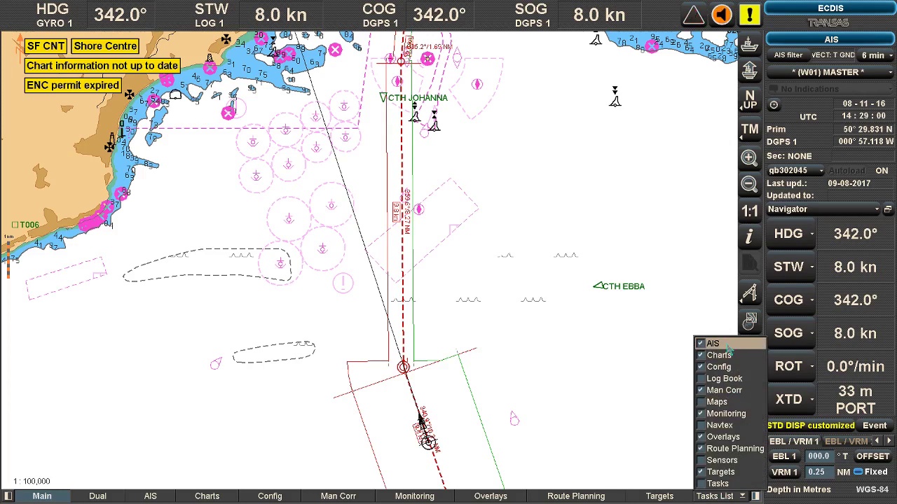
pyautogui.click(150, 497)
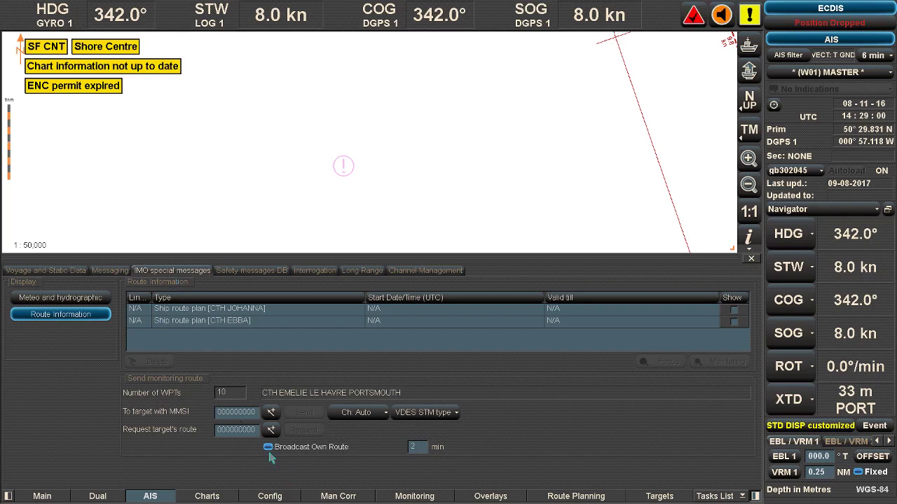
pyautogui.click(427, 414)
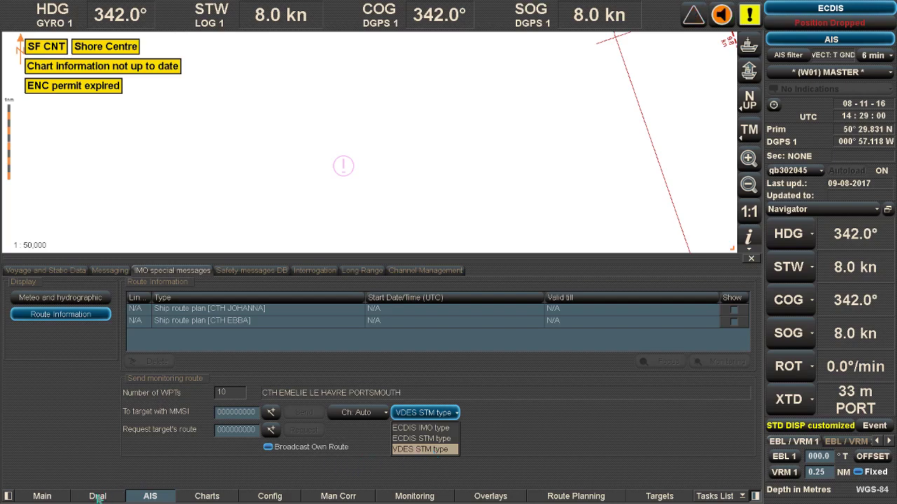
pyautogui.press('Return')
pyautogui.click(56, 499)
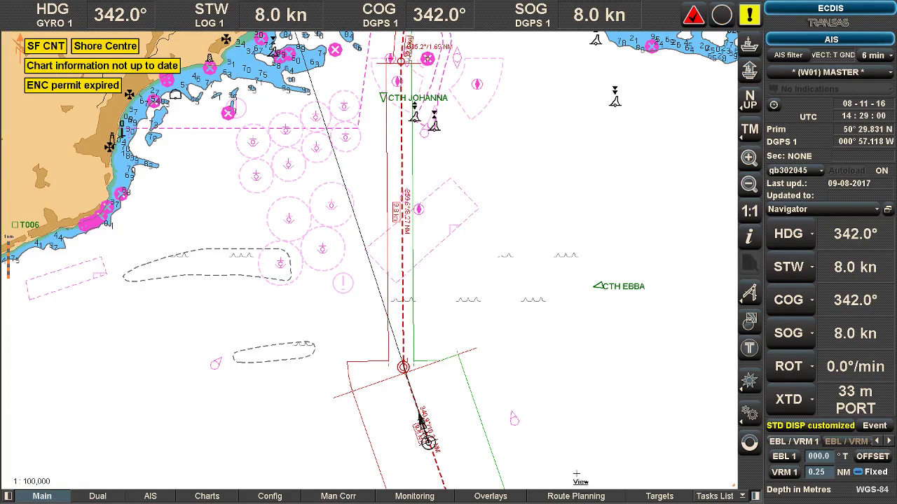
# - Enable AIS Route Label for the targets and return to the full chart
pyautogui.click(660, 496)
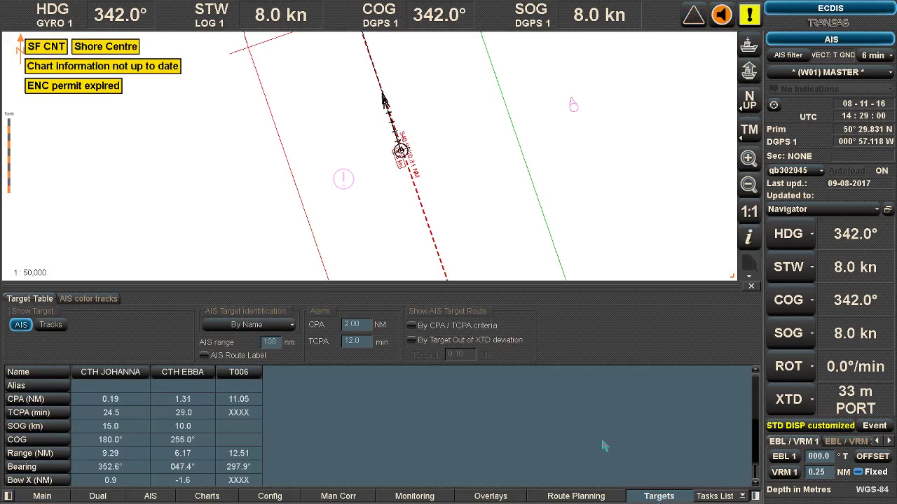
pyautogui.click(709, 499)
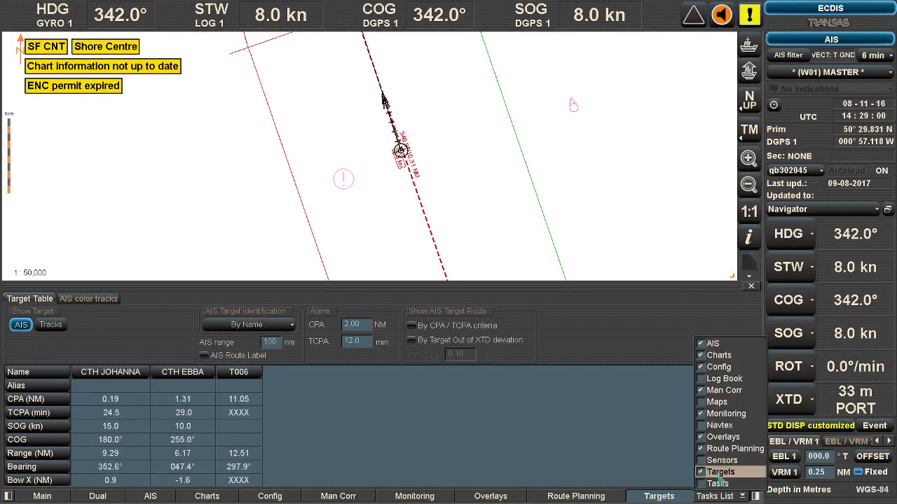
pyautogui.click(673, 498)
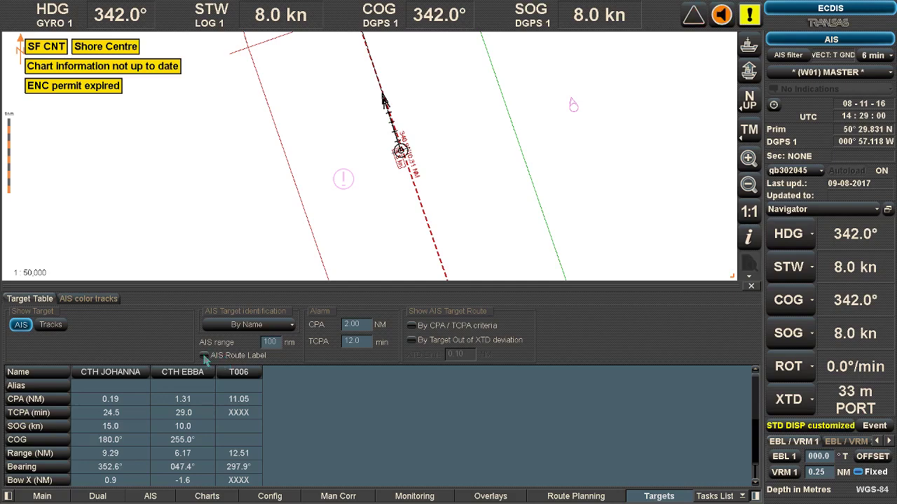
pyautogui.click(204, 356)
pyautogui.click(48, 497)
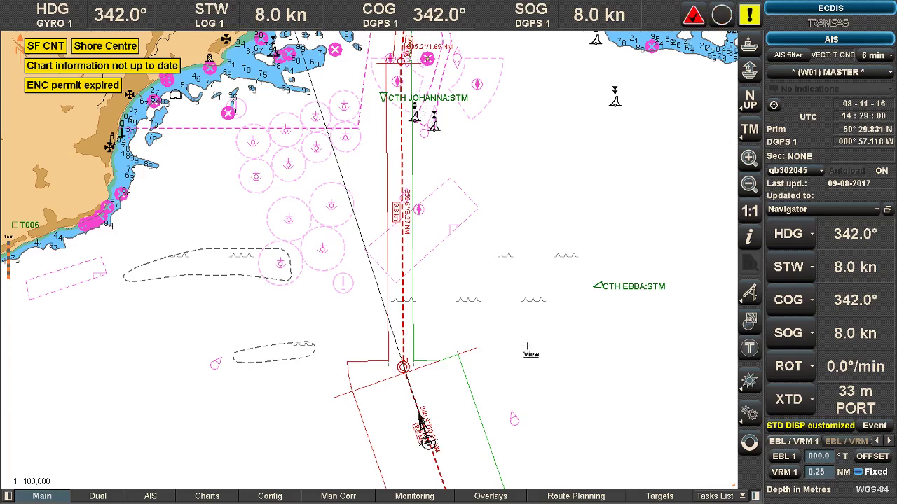
# - Display CTH EBBA's route from its chart symbol and CTH JOHANNA's route from the AIS ship route plan list
pyautogui.click(662, 496)
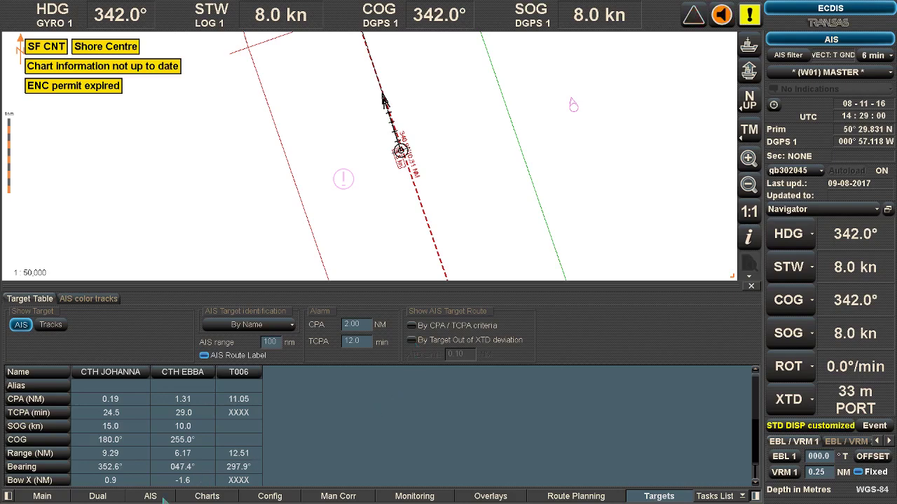
pyautogui.click(41, 497)
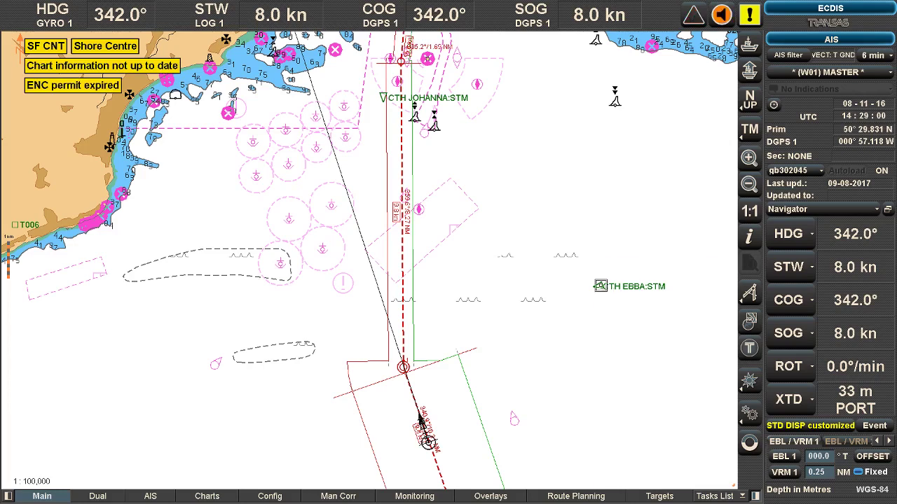
pyautogui.click(601, 285)
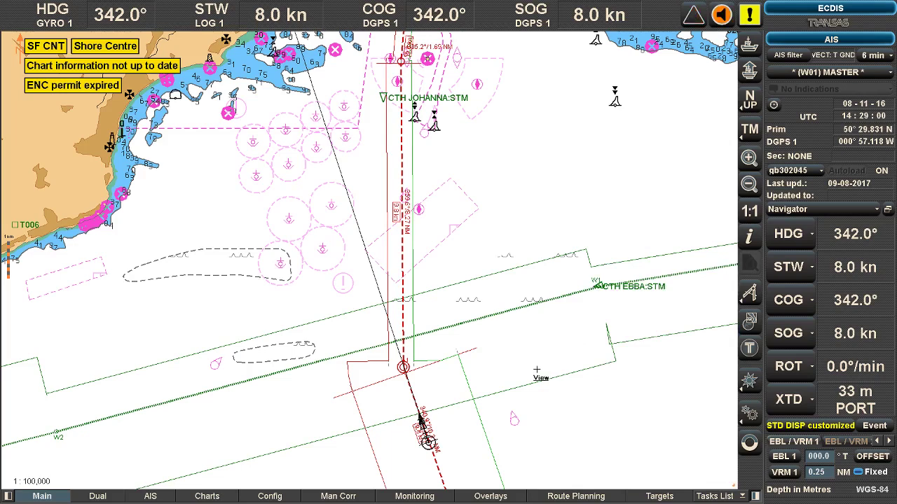
pyautogui.click(165, 496)
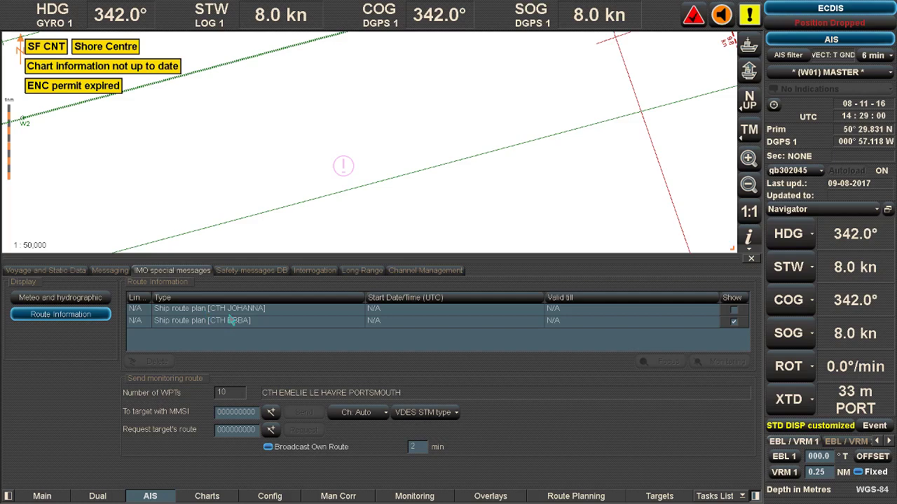
pyautogui.click(733, 312)
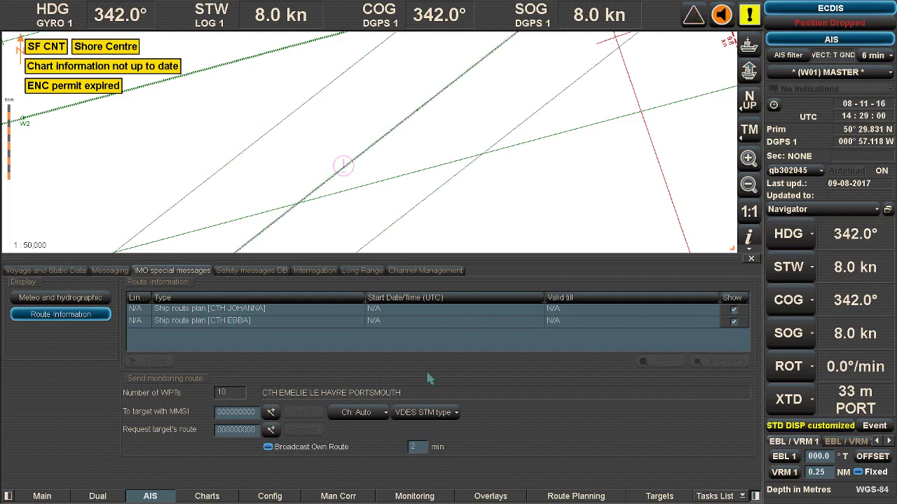
pyautogui.click(59, 498)
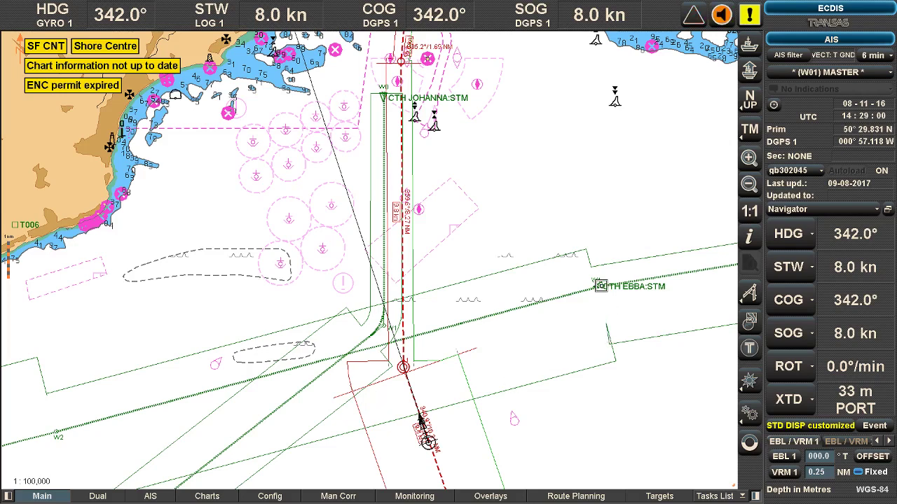
# - Hide the CTH EBBA route from the chart and the CTH JOHANNA route from the AIS route plan list
pyautogui.click(600, 285)
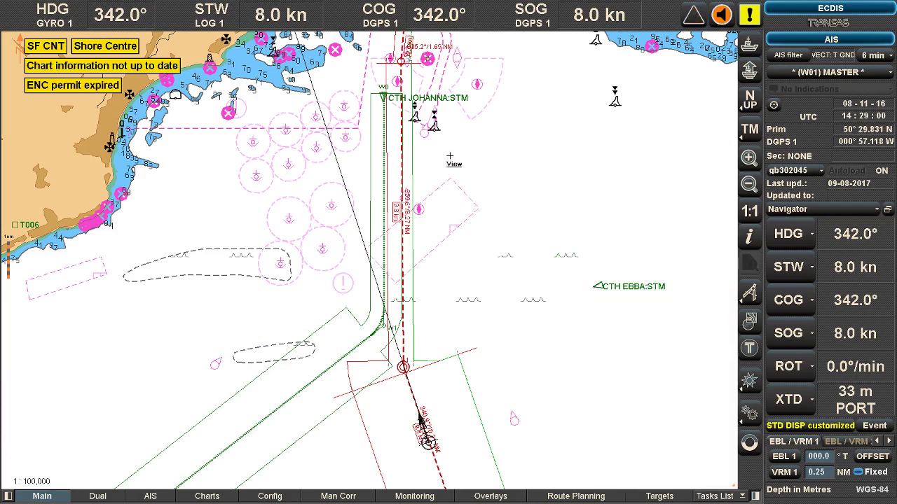
pyautogui.click(162, 497)
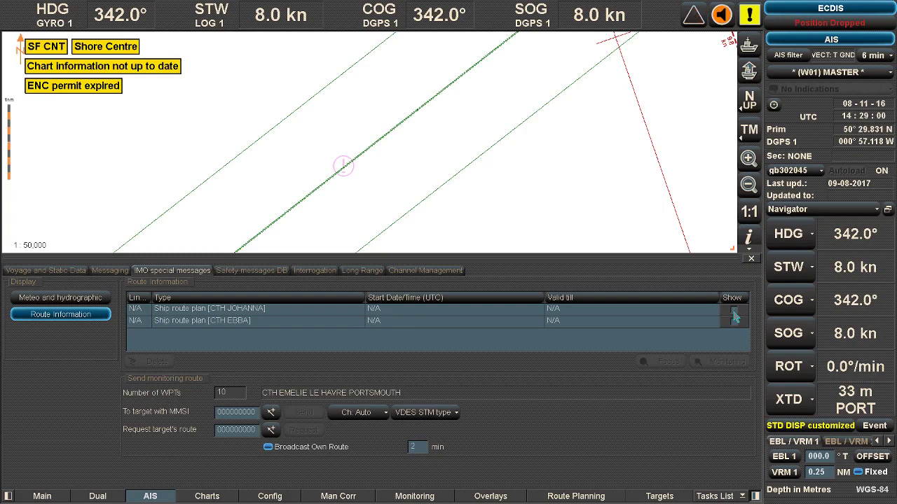
pyautogui.click(734, 311)
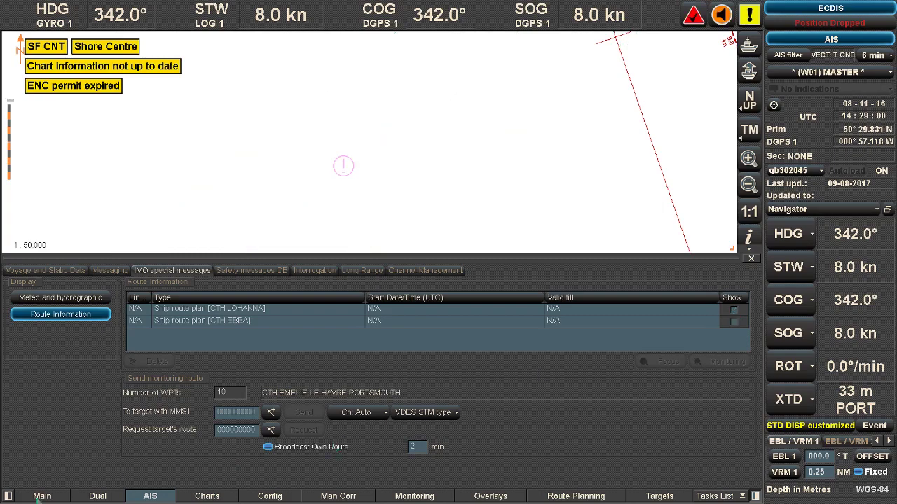
pyautogui.click(41, 497)
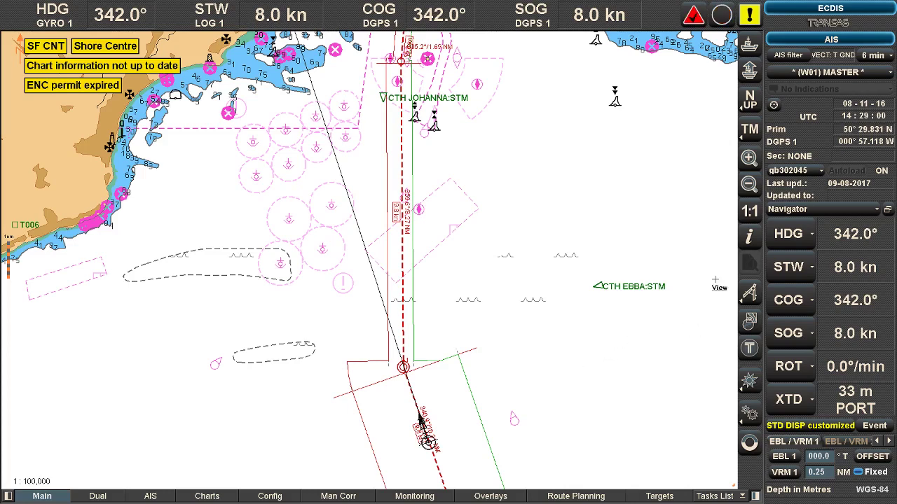
# - Replace the Navigator data with Route Data and bring up its RDV rendezvous page
pyautogui.click(799, 215)
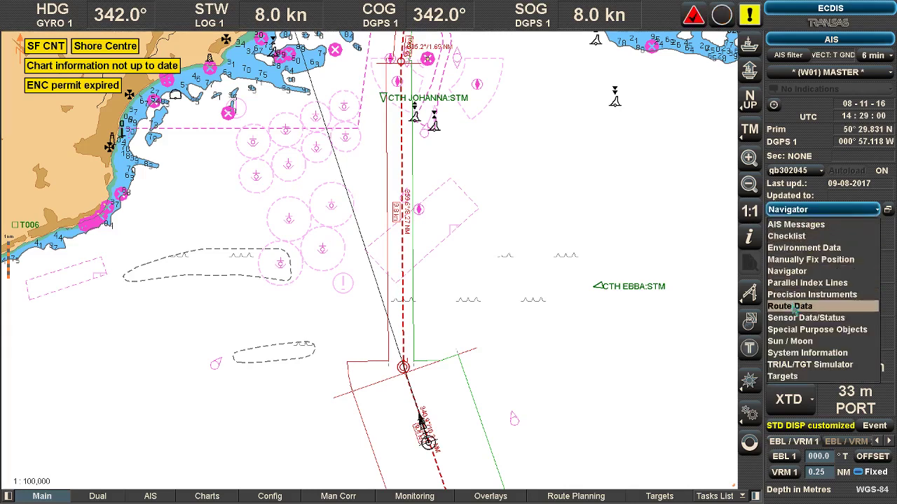
pyautogui.click(804, 309)
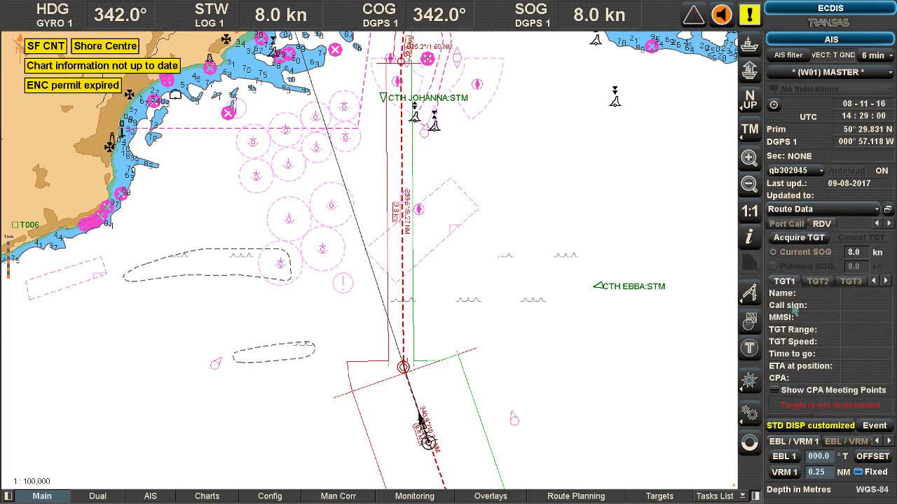
pyautogui.click(876, 223)
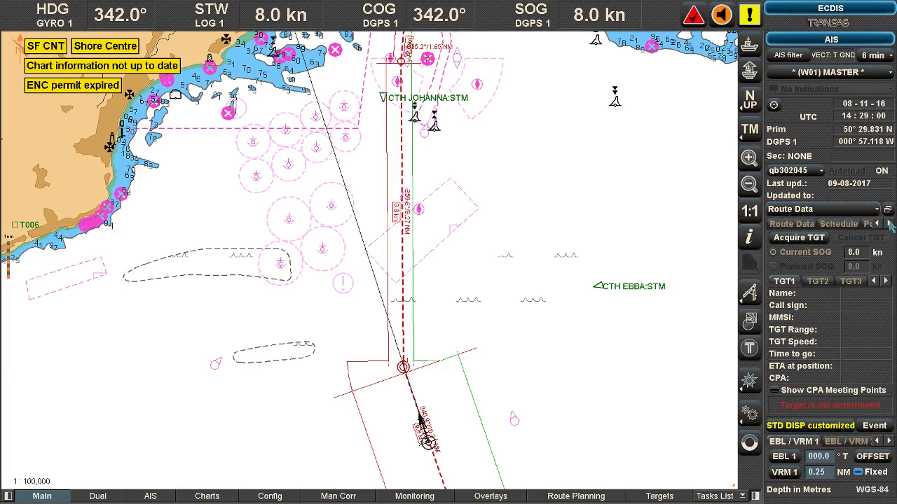
pyautogui.click(888, 224)
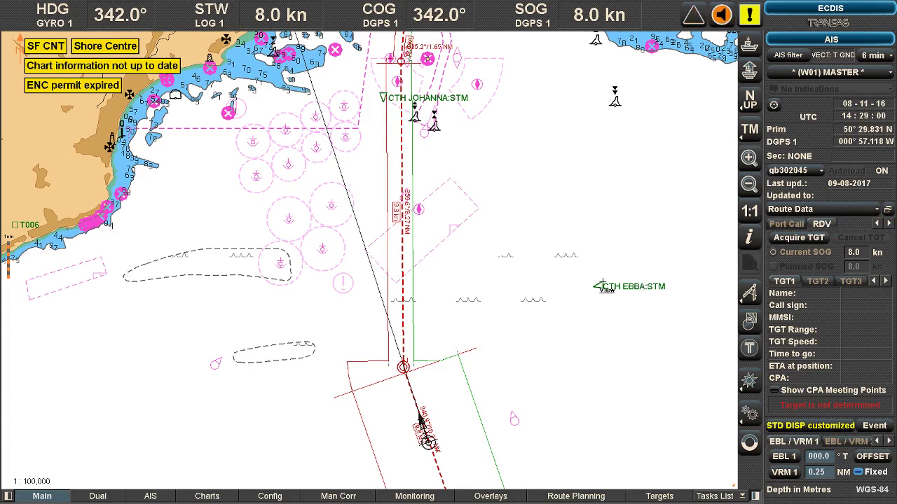
# - Display CTH EBBA's route on the chart and acquire the vessel as rendezvous target TGT1
pyautogui.moveTo(600, 283)
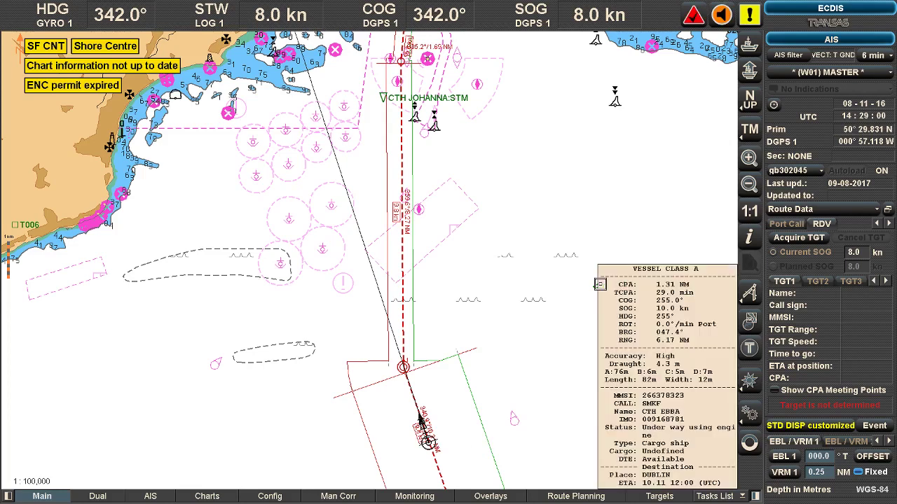
pyautogui.click(600, 284)
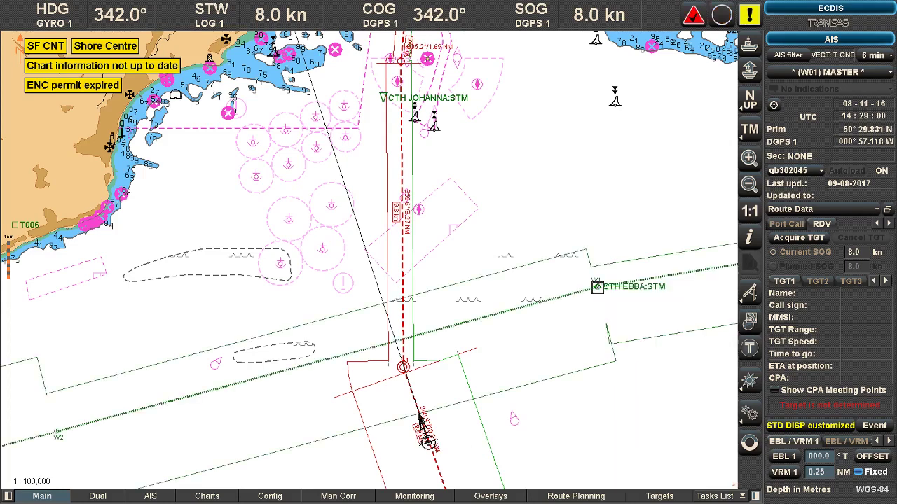
pyautogui.click(800, 238)
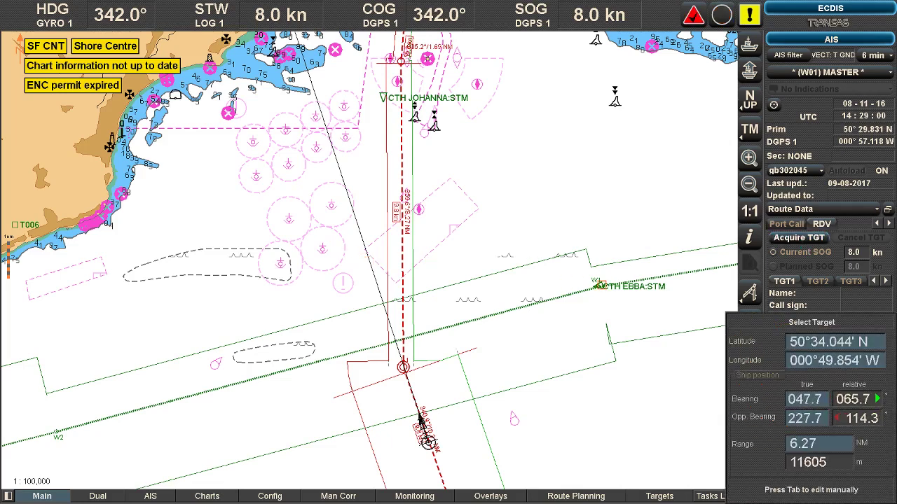
pyautogui.click(598, 284)
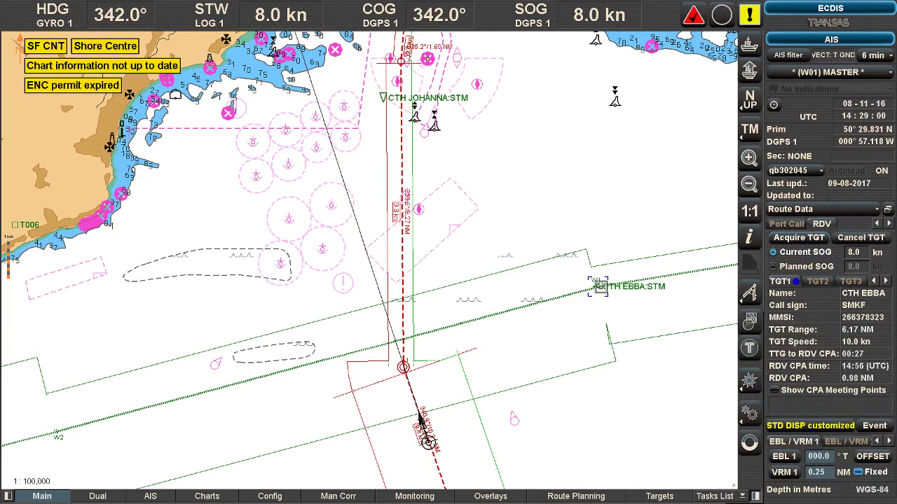
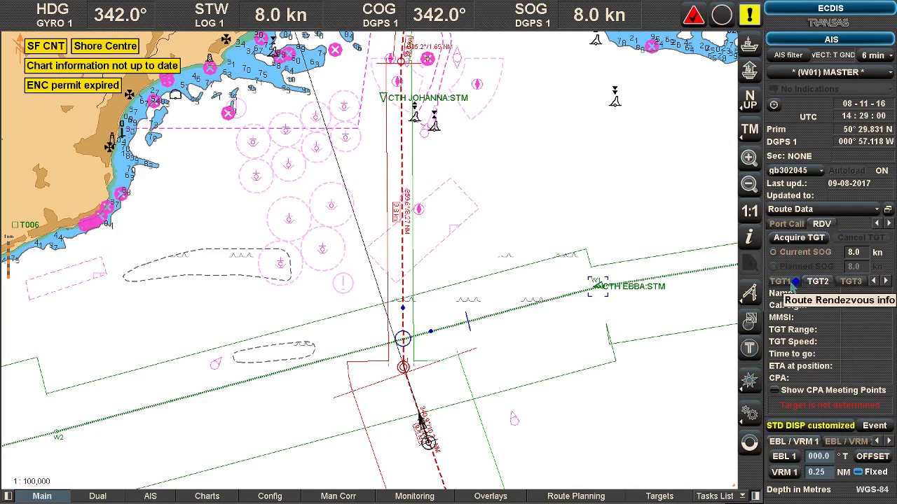
# - Examine TGT1's rendezvous data and the blue markers on the own route and CTH EBBA's route
pyautogui.click(779, 284)
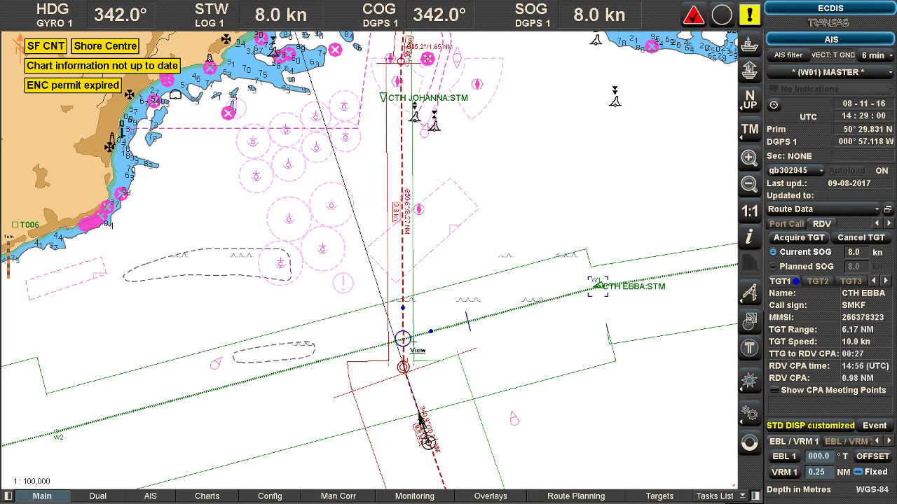
pyautogui.moveTo(402, 339)
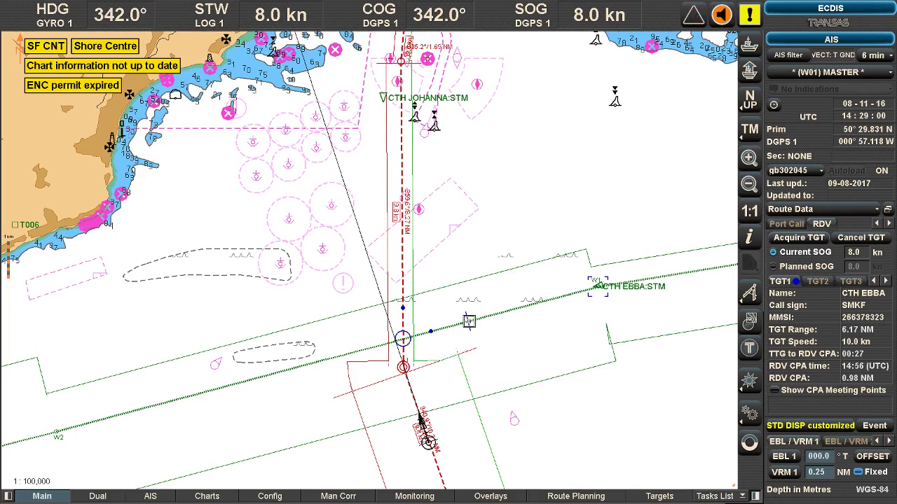
pyautogui.moveTo(468, 321)
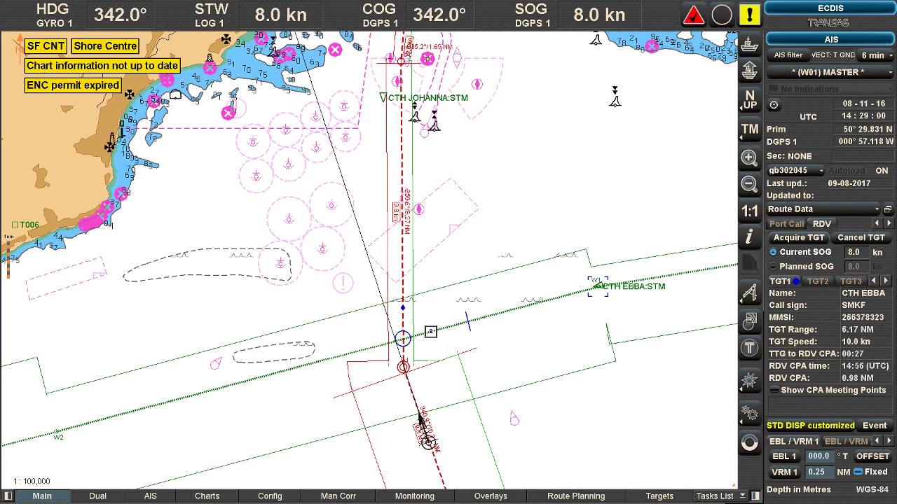
pyautogui.moveTo(430, 332)
pyautogui.moveTo(403, 308)
# - Base the TGT1 rendezvous calculation on a Planned SOG of 10.0 kn and check the shifted markers on the chart
pyautogui.click(773, 267)
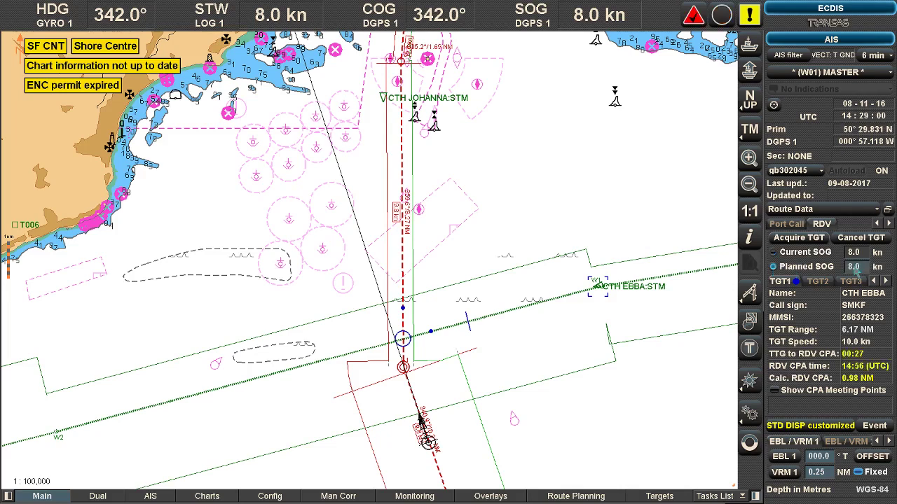
pyautogui.write('9.0')
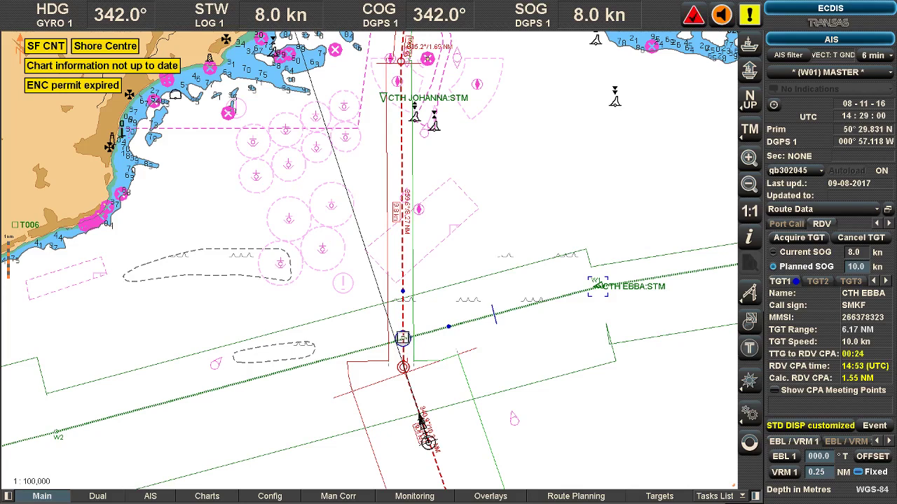
pyautogui.moveTo(402, 339)
pyautogui.moveTo(494, 315)
# - Show the CPA meeting points, compare them with the calculation set back to Current SOG, and hide them again
pyautogui.click(775, 391)
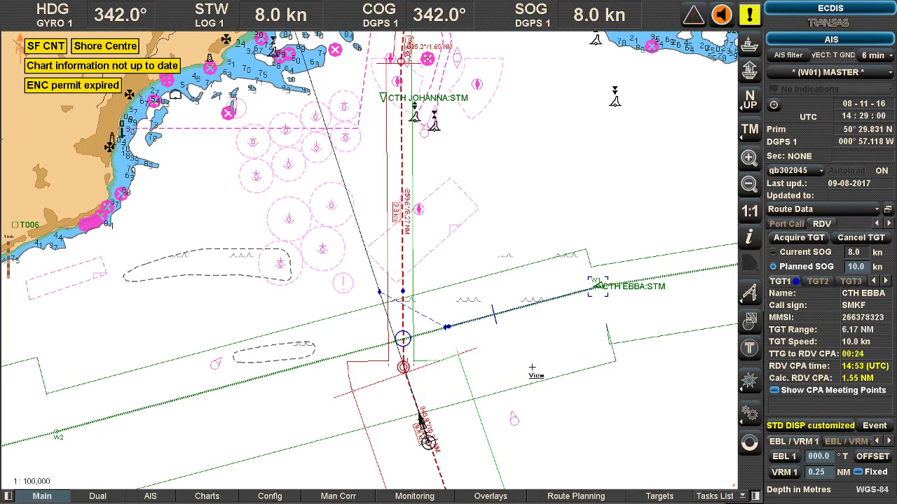
pyautogui.click(774, 253)
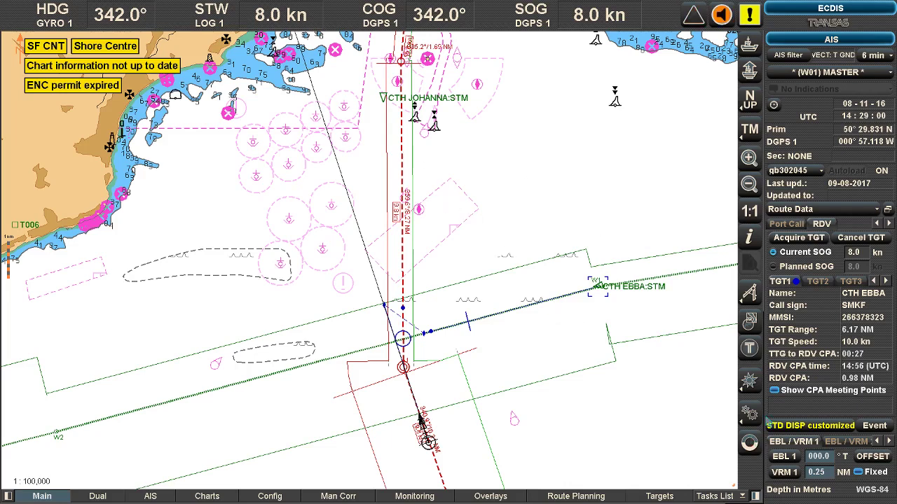
pyautogui.click(775, 392)
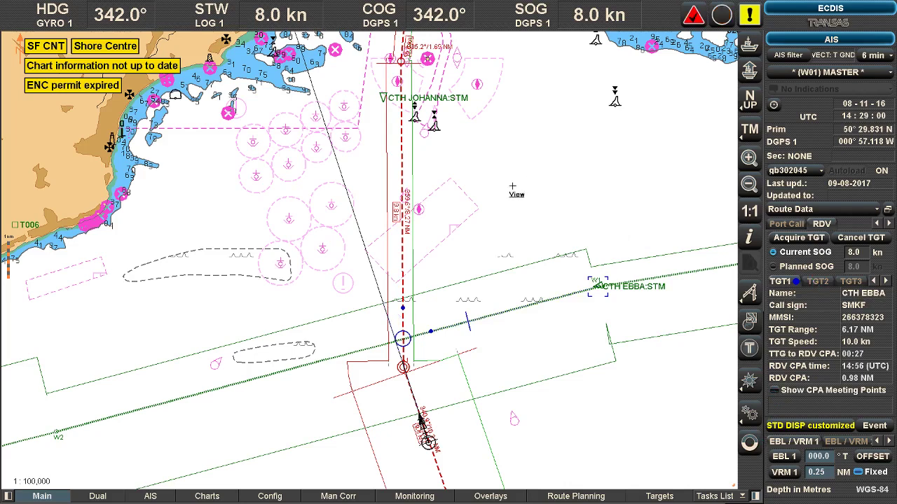
# - Display CTH JOHANNA's route on the chart and acquire the vessel as rendezvous target TGT2
pyautogui.moveTo(384, 99)
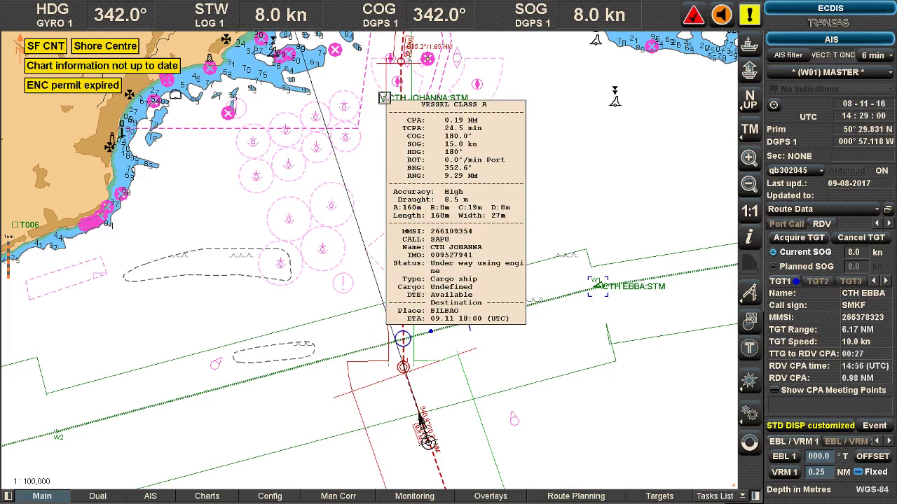
pyautogui.click(384, 99)
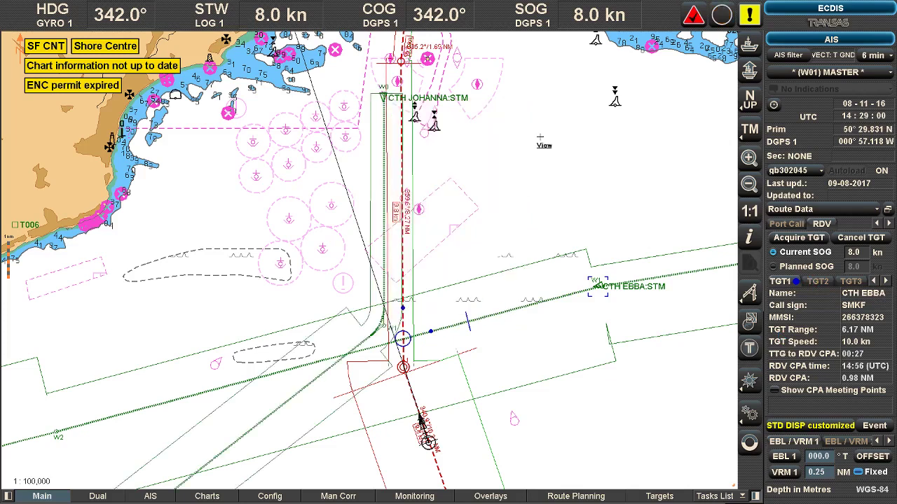
pyautogui.click(817, 281)
pyautogui.click(799, 238)
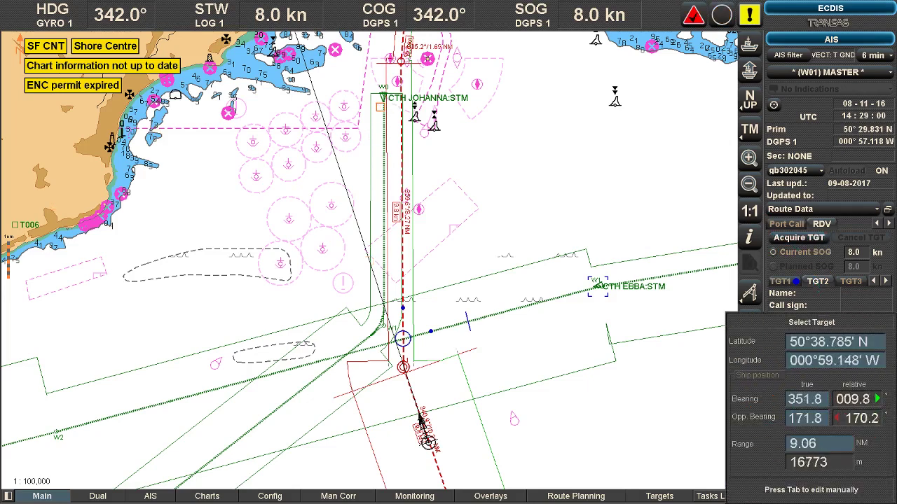
pyautogui.click(384, 97)
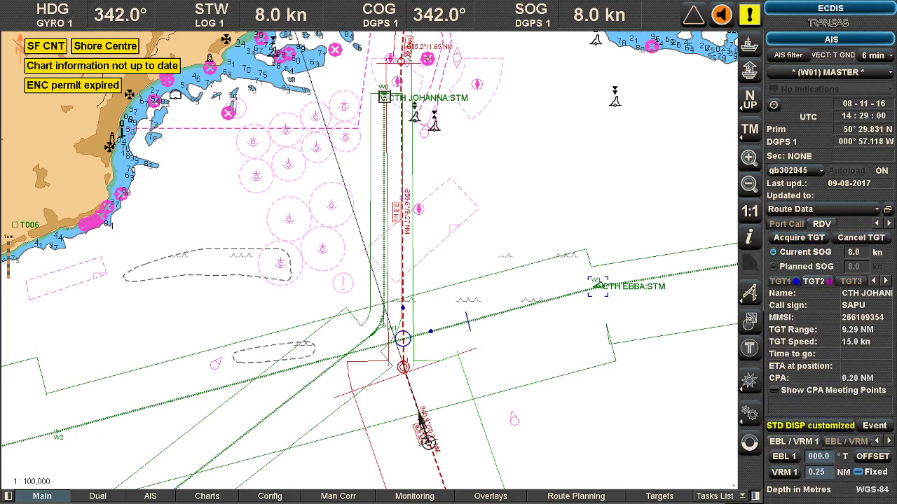